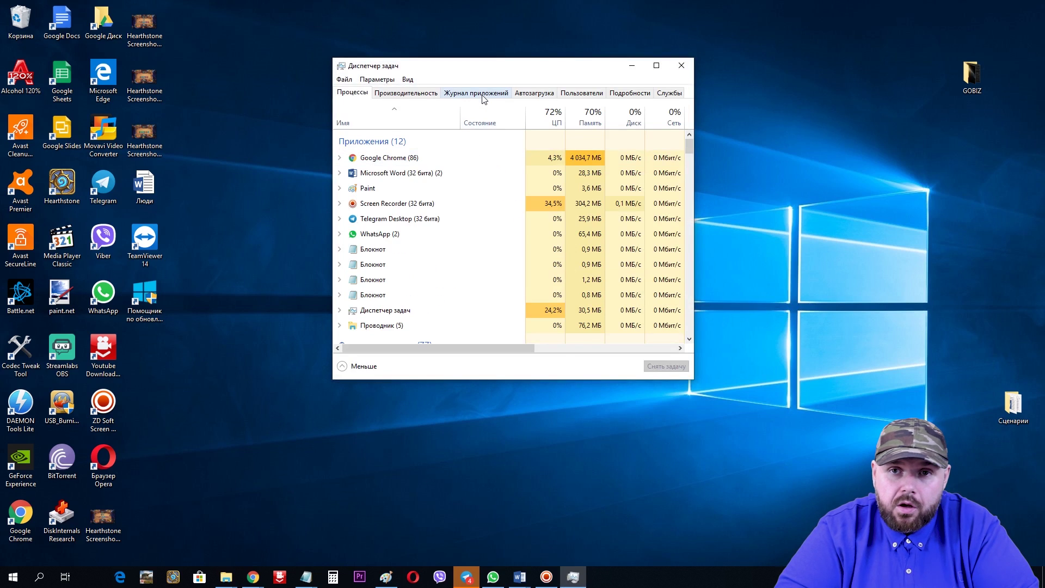
Step: Examine the CPU time and network usage of the apps in the maximized Task Manager's app history, and close it
click(482, 97)
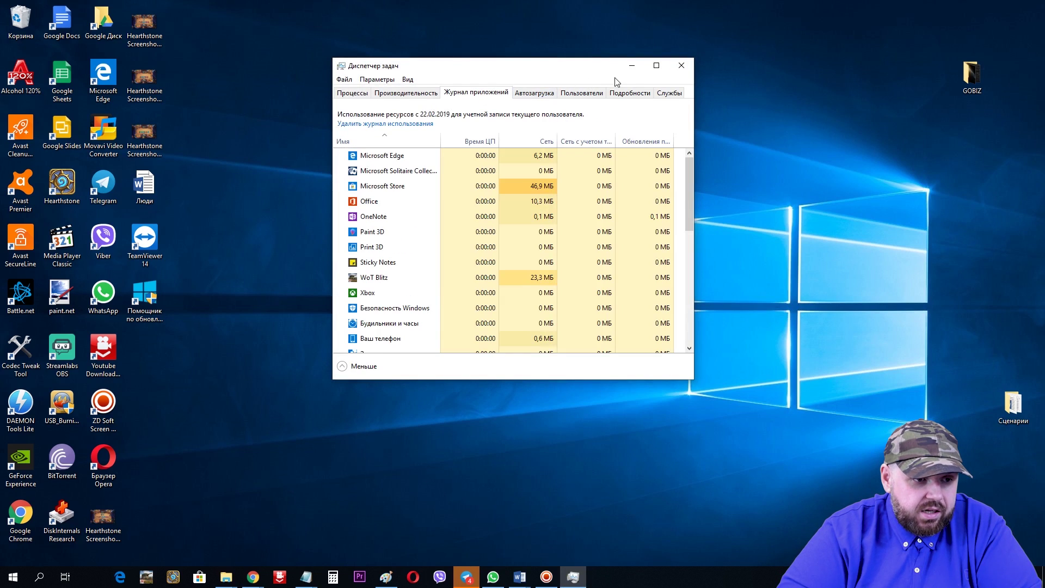
click(657, 66)
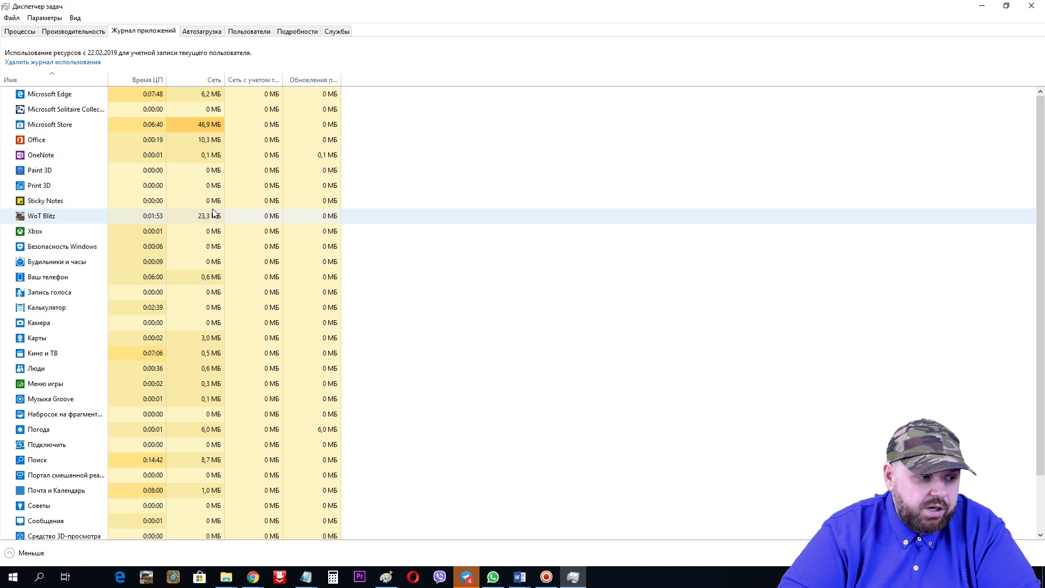
scroll(224, 212, down, 1)
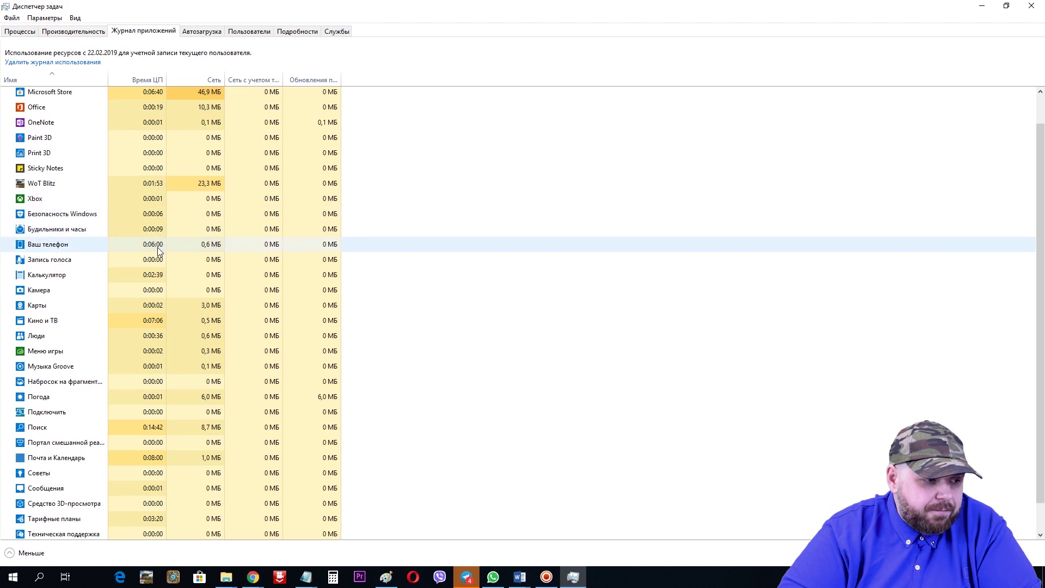
scroll(158, 247, down, 1)
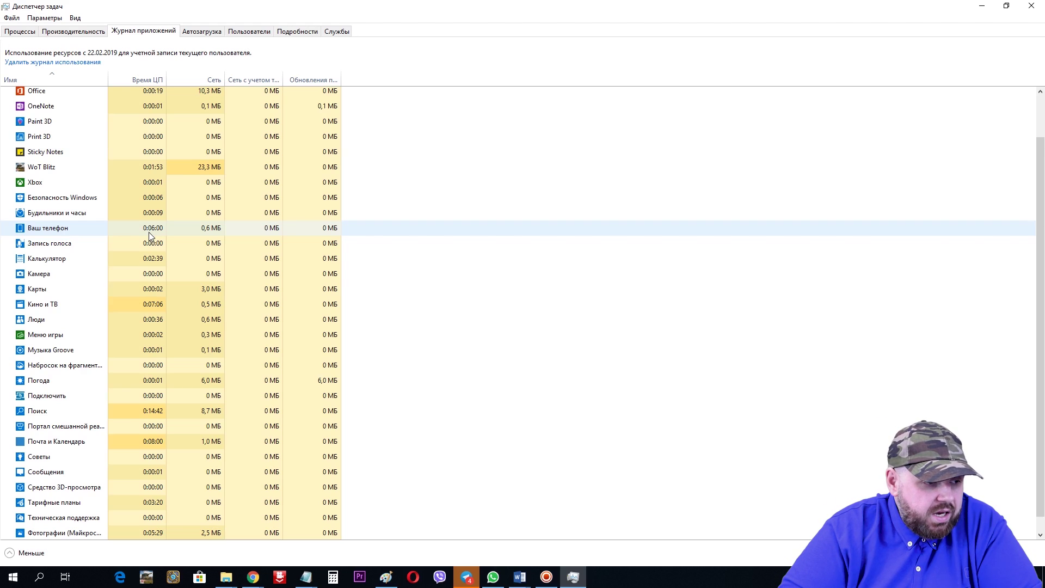
scroll(157, 294, down, 1)
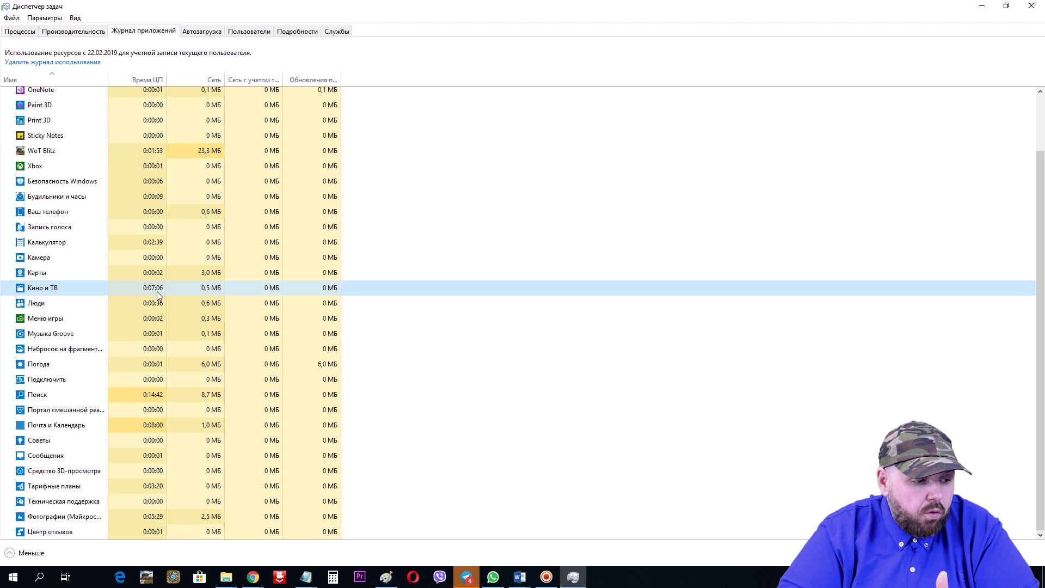
scroll(167, 427, up, 2)
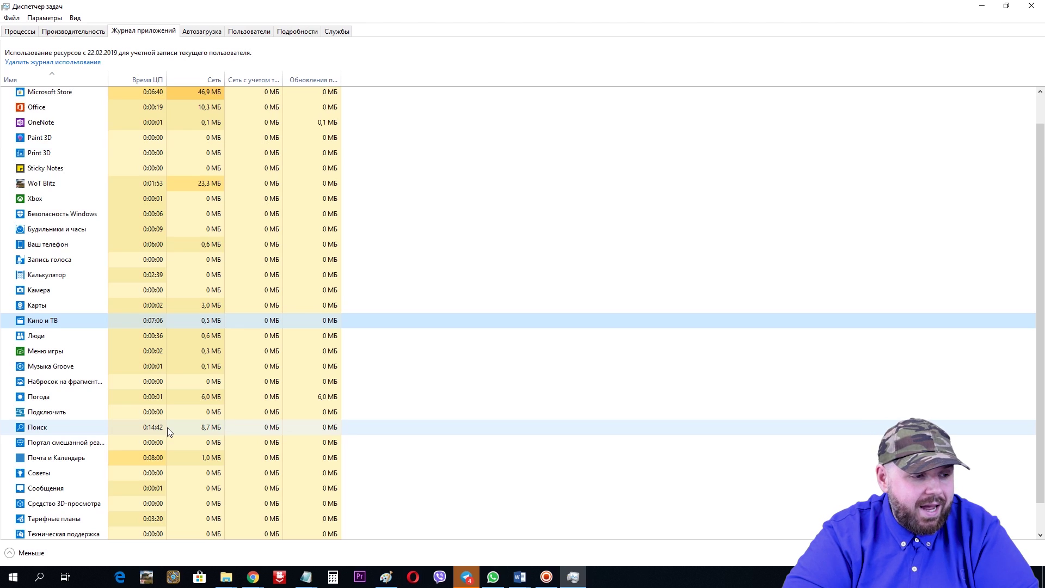
click(1031, 5)
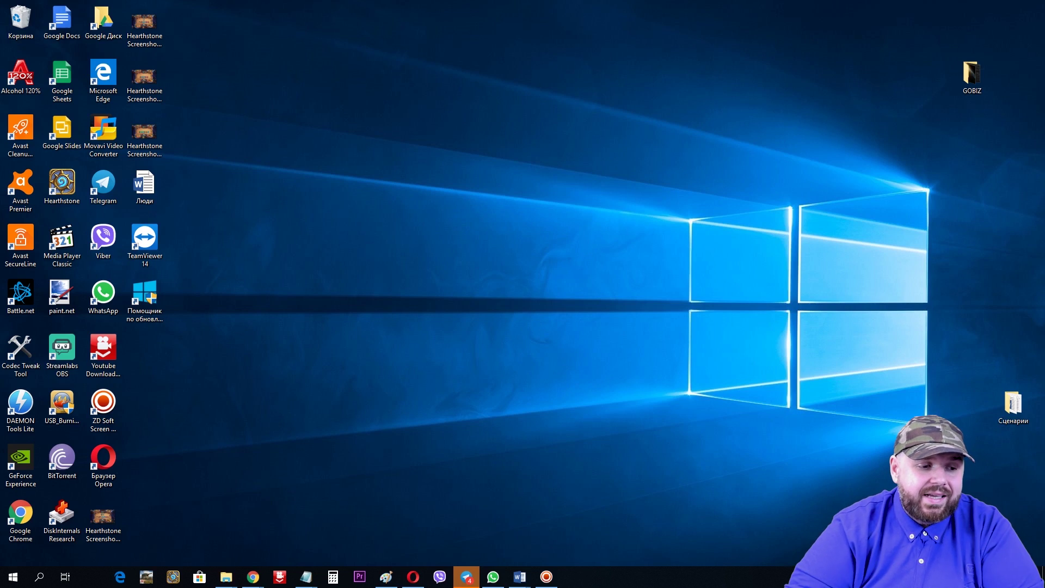
Step: Reopen Task Manager, review the status and startup impact of the autostart programs, and close it
key(ctrl+shift+Escape)
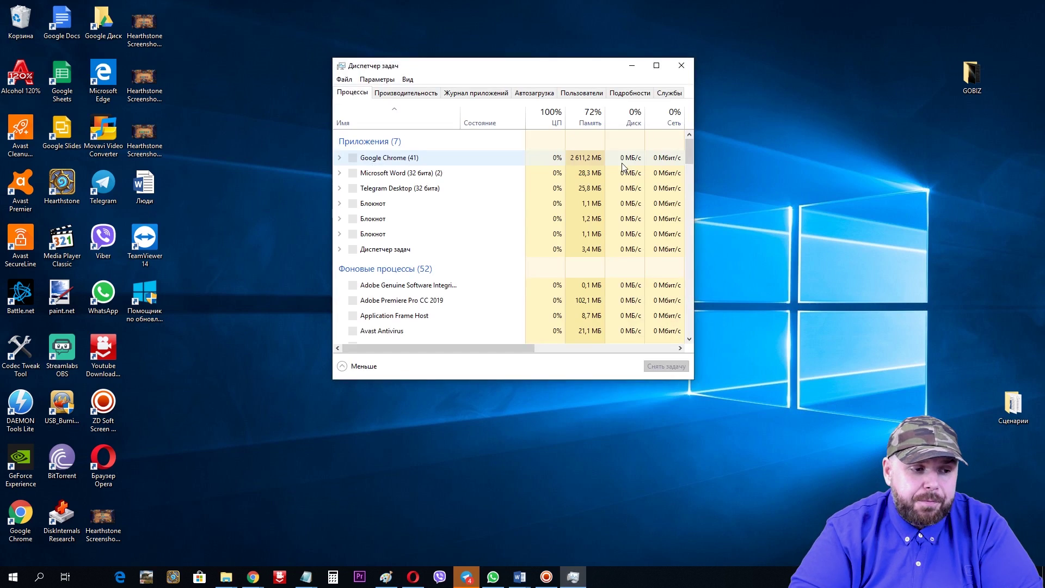
click(522, 97)
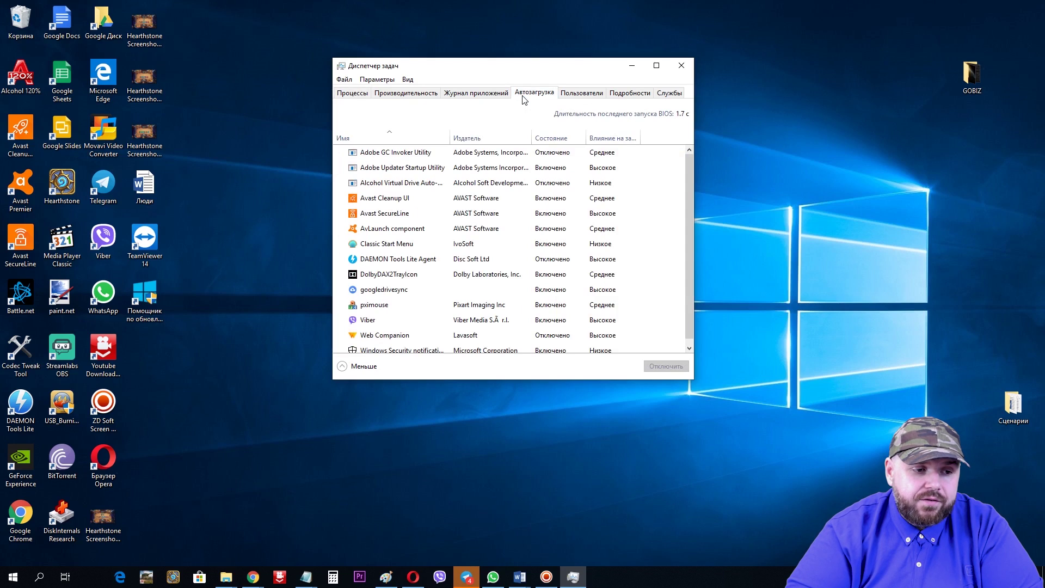
scroll(598, 183, down, 1)
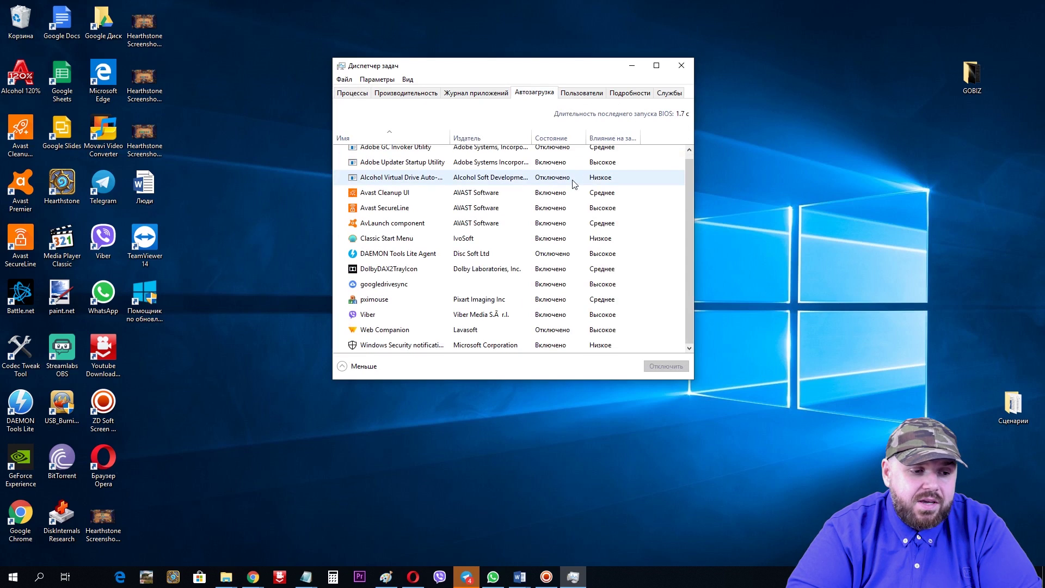
click(556, 215)
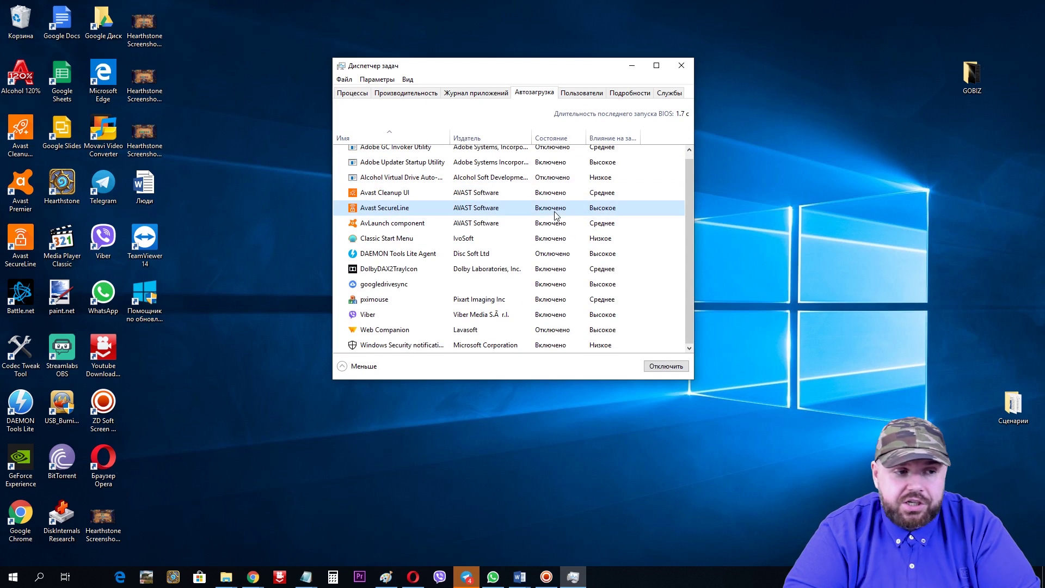
scroll(556, 215, up, 1)
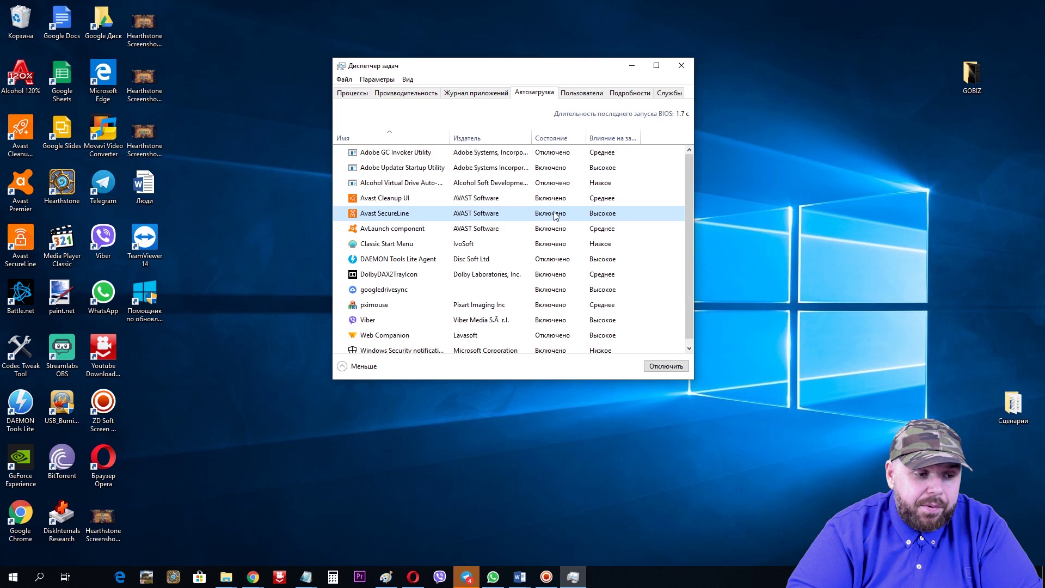
click(684, 72)
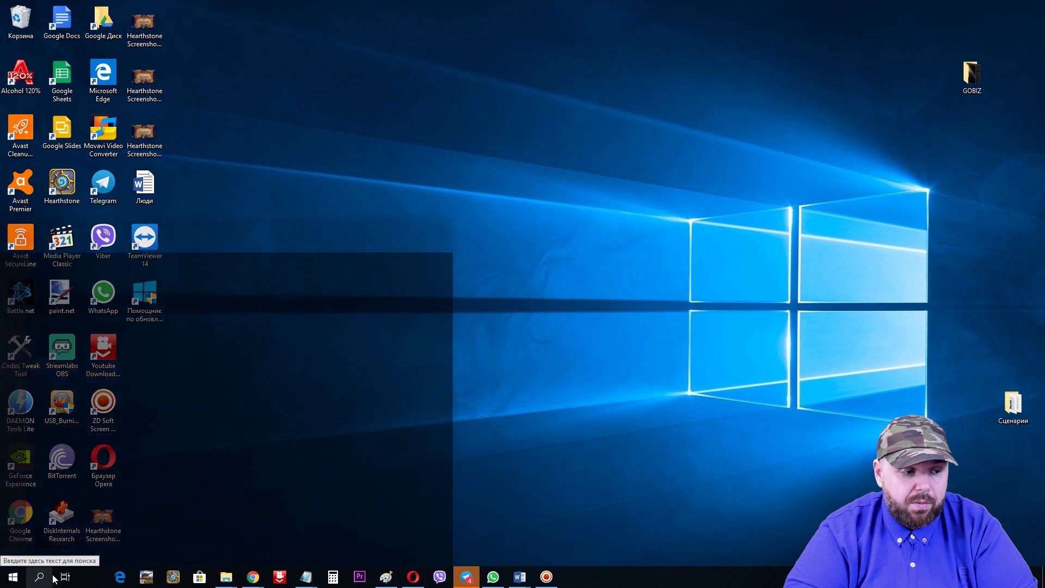
Step: Search Windows for "авто" and open the "Автозагрузка приложений" system settings
click(38, 576)
click(38, 576)
click(38, 577)
text(авто)
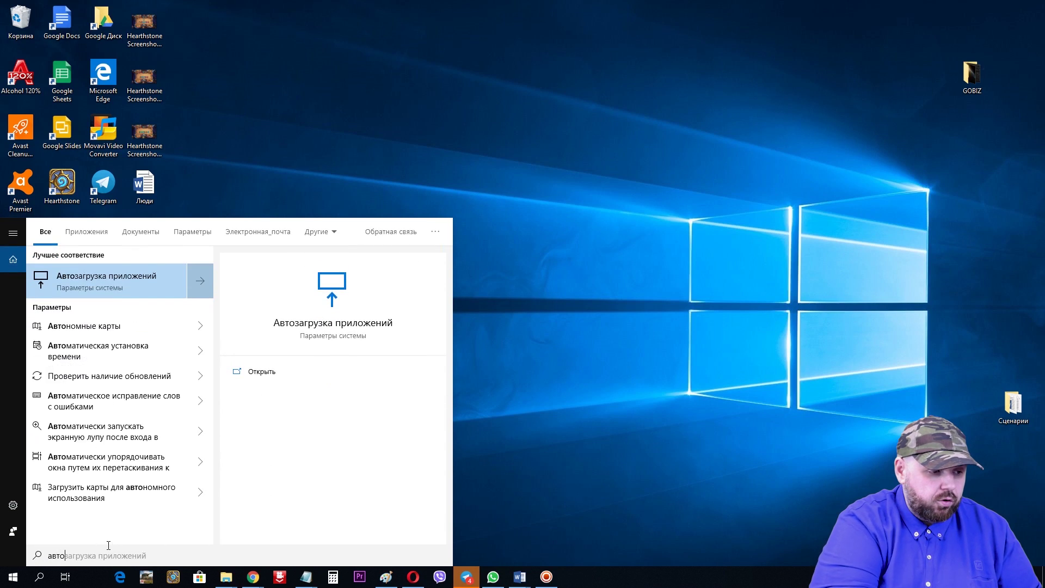
click(139, 284)
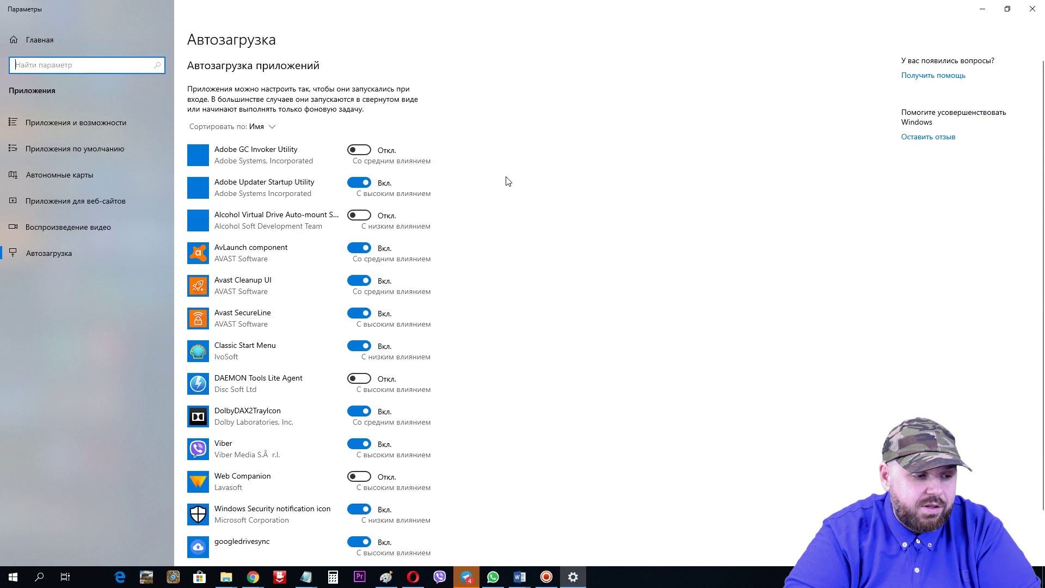
Step: Turn off autostart for pximouse and Adobe Updater Startup Utility, and close the settings window
scroll(503, 184, down, 2)
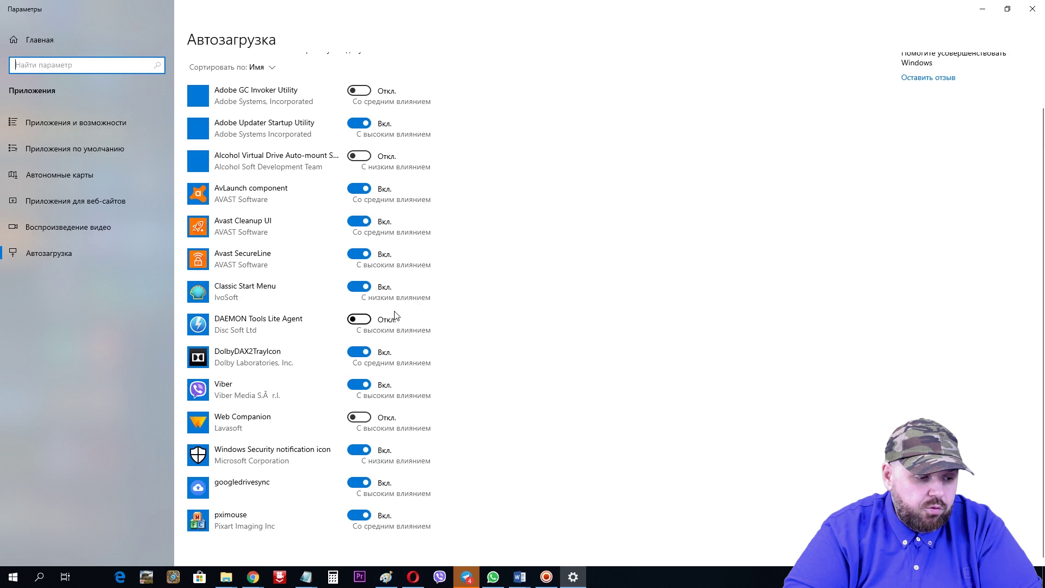
click(335, 500)
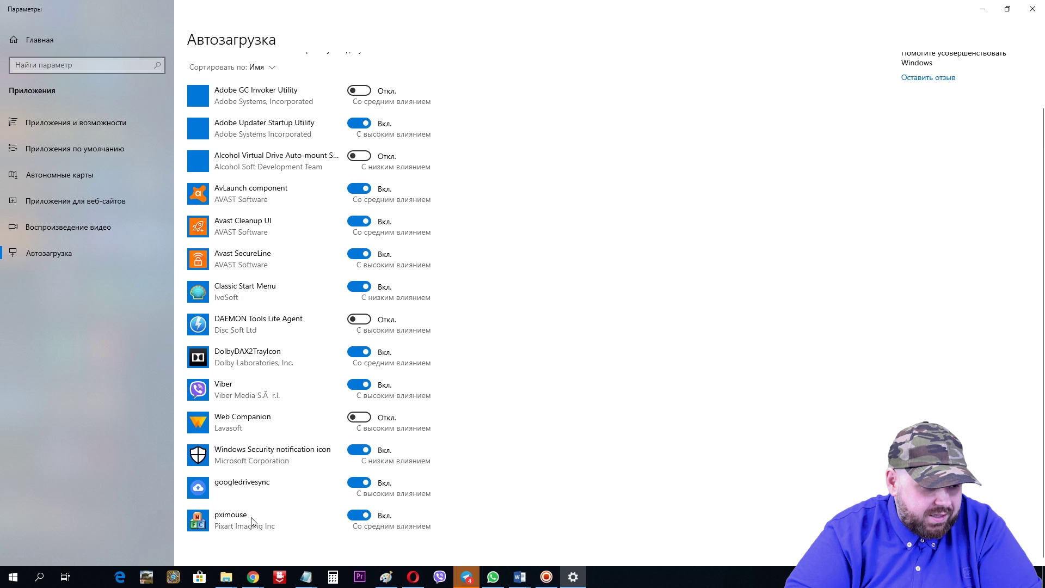
click(359, 515)
scroll(501, 403, up, 2)
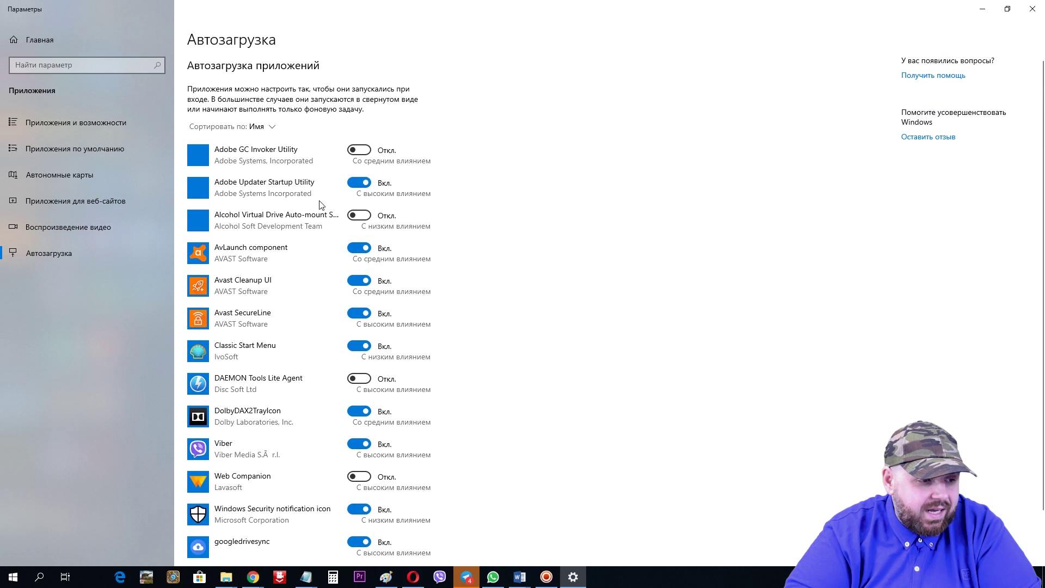
click(357, 182)
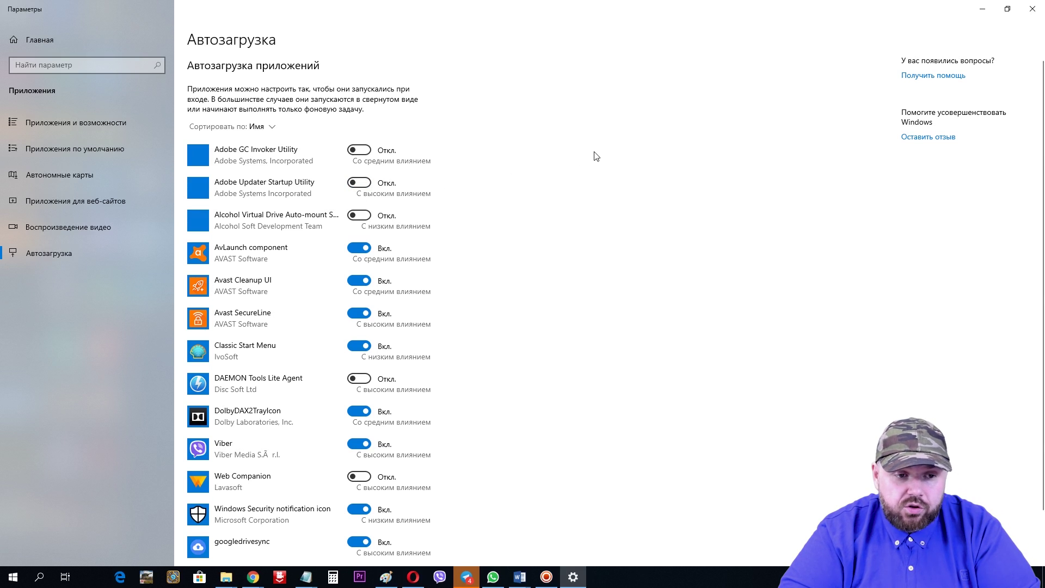
scroll(517, 227, down, 1)
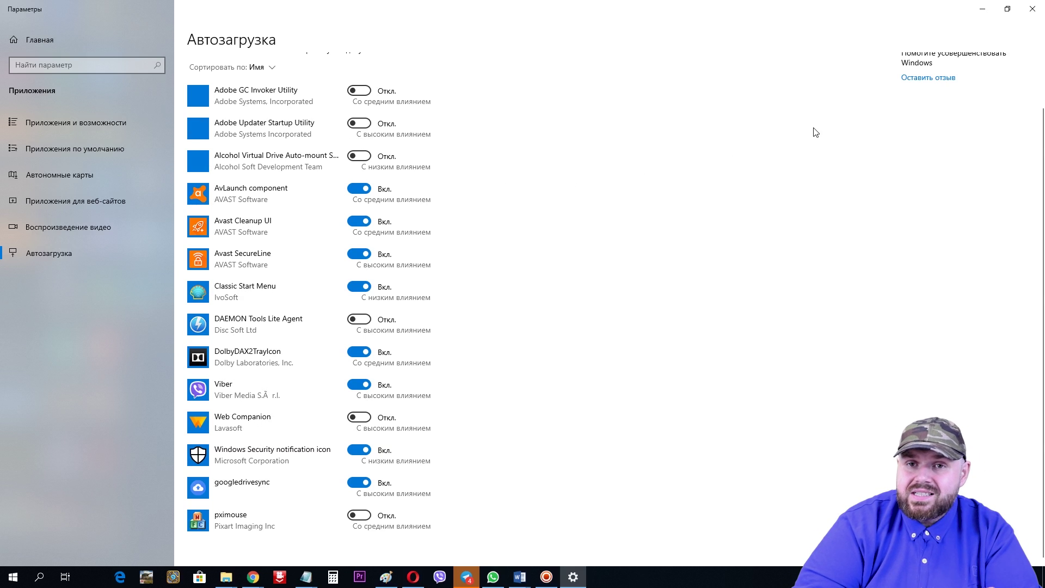
click(1032, 8)
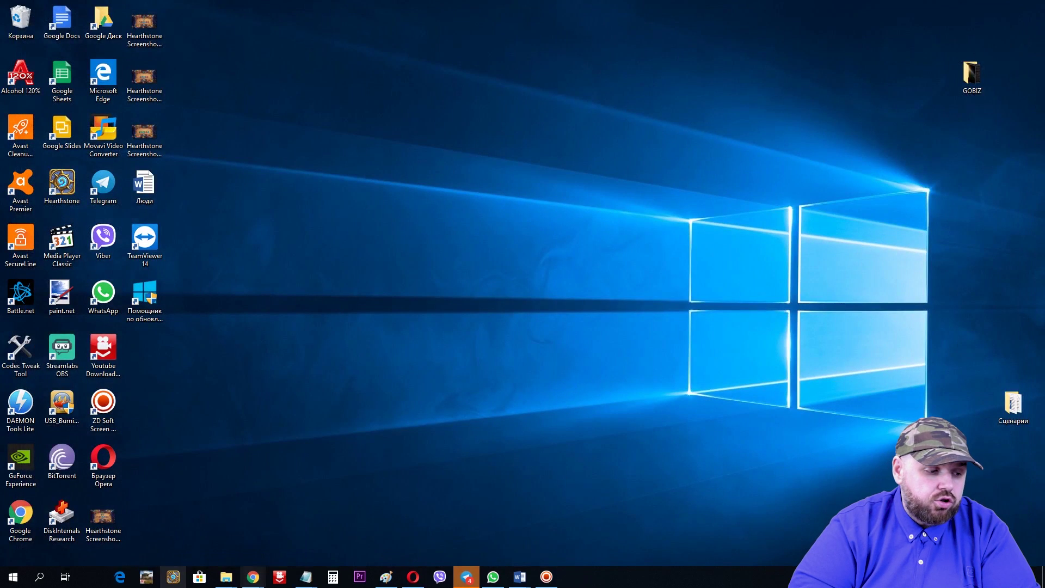
Step: Search Windows for "фоно" and open the "Фоновые приложения" system settings
click(22, 583)
click(22, 583)
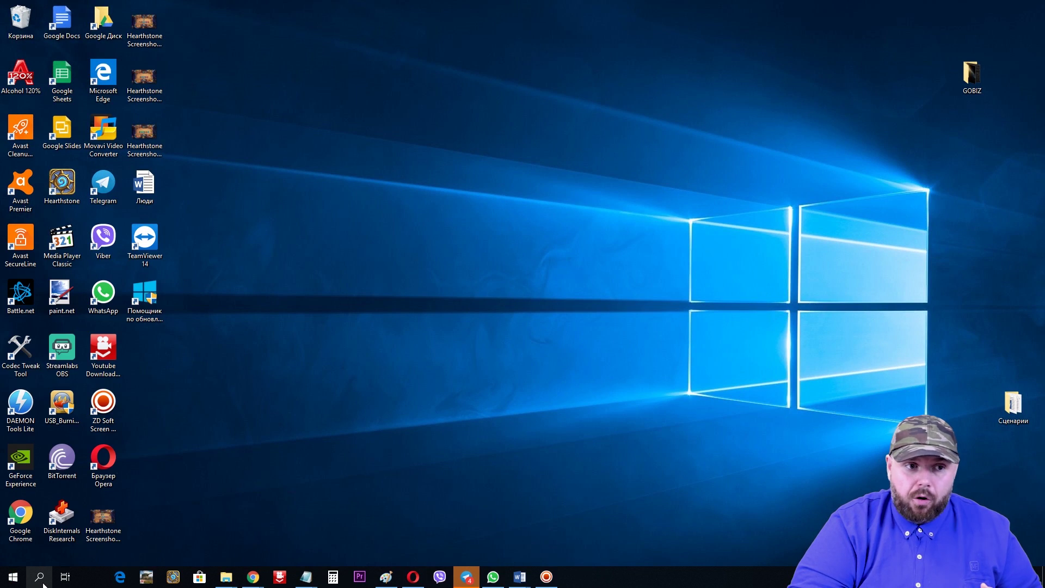
click(42, 577)
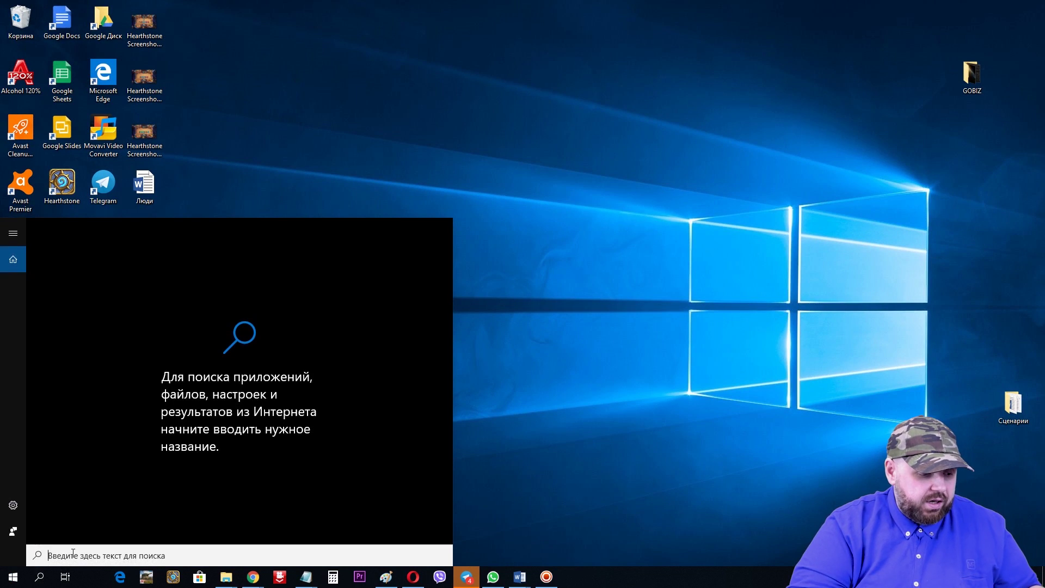
text(фоно)
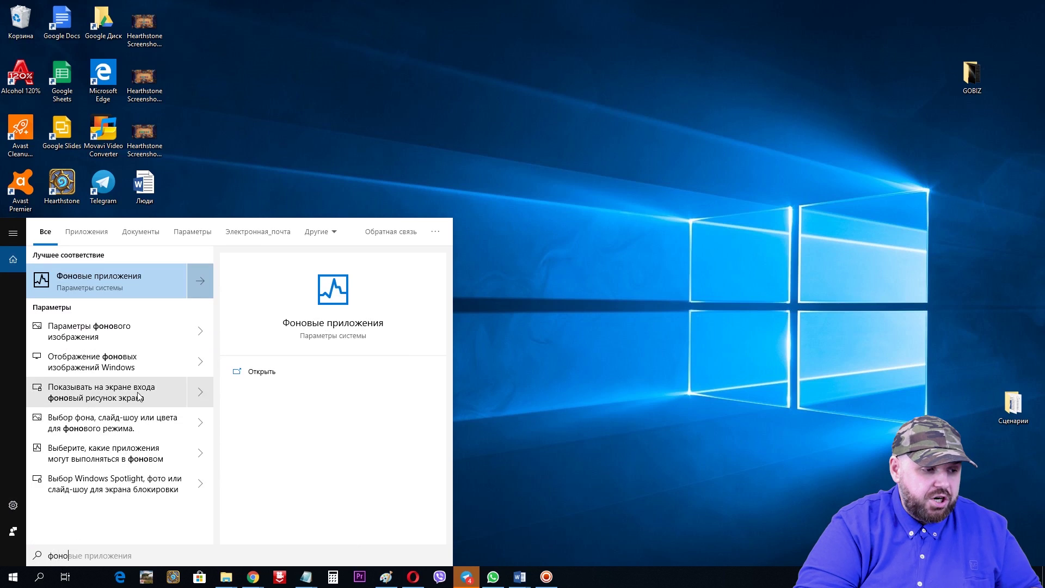
click(143, 280)
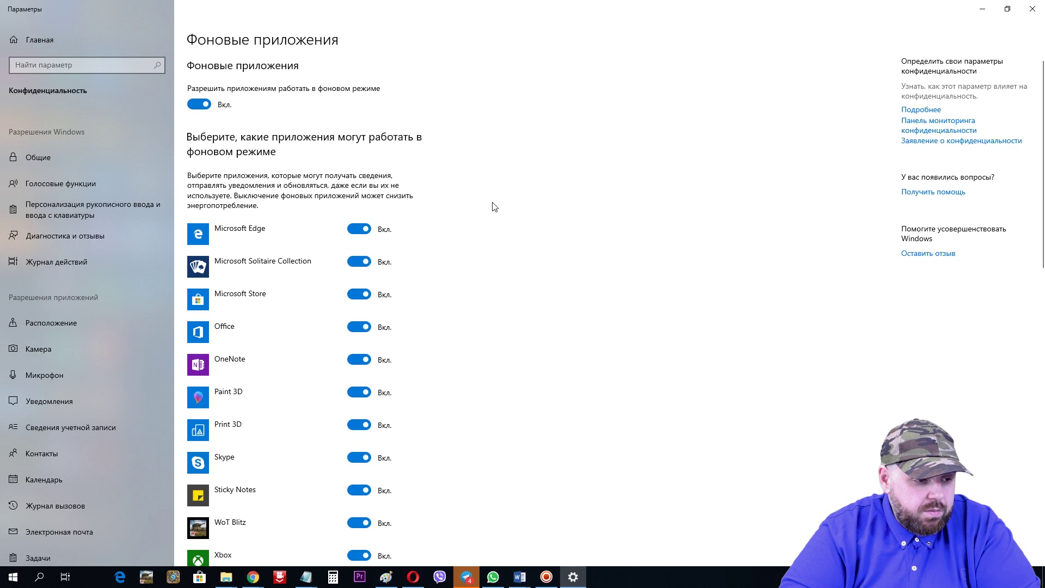
Step: Turn off background activity for Microsoft Solitaire Collection, Microsoft Store and Microsoft Edge
click(355, 262)
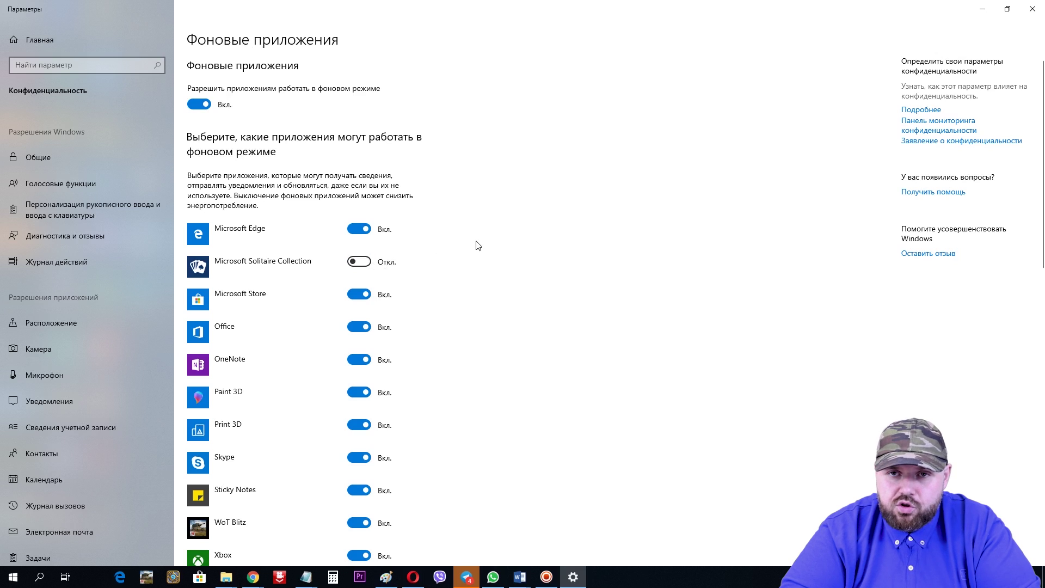
scroll(469, 252, down, 3)
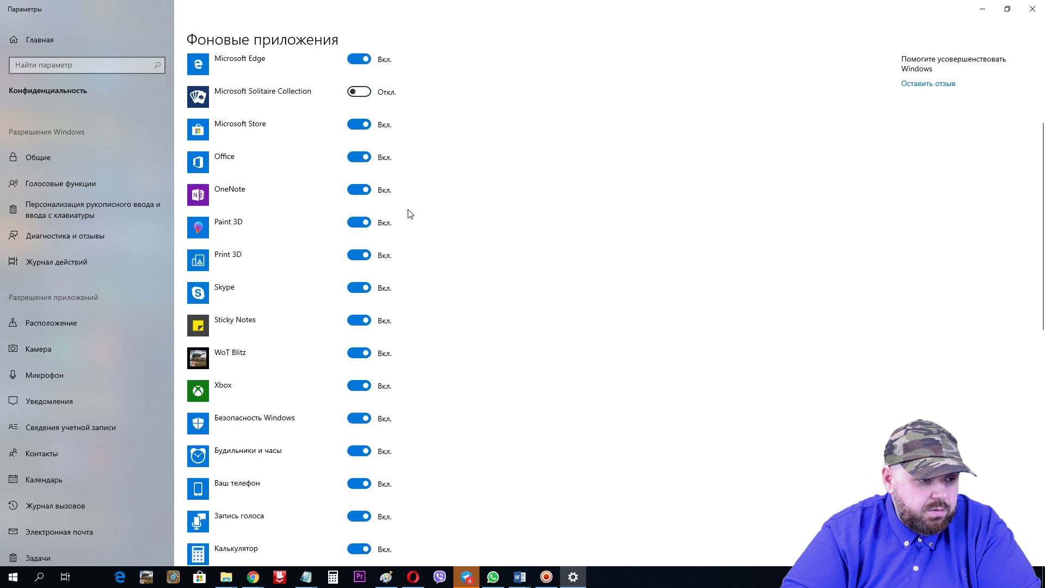
click(366, 126)
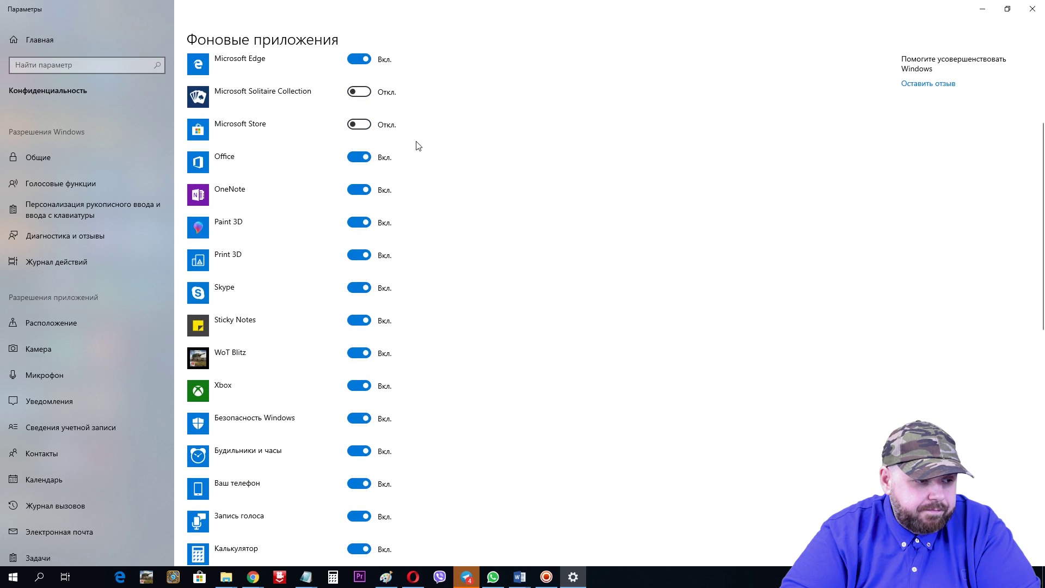
scroll(418, 146, up, 3)
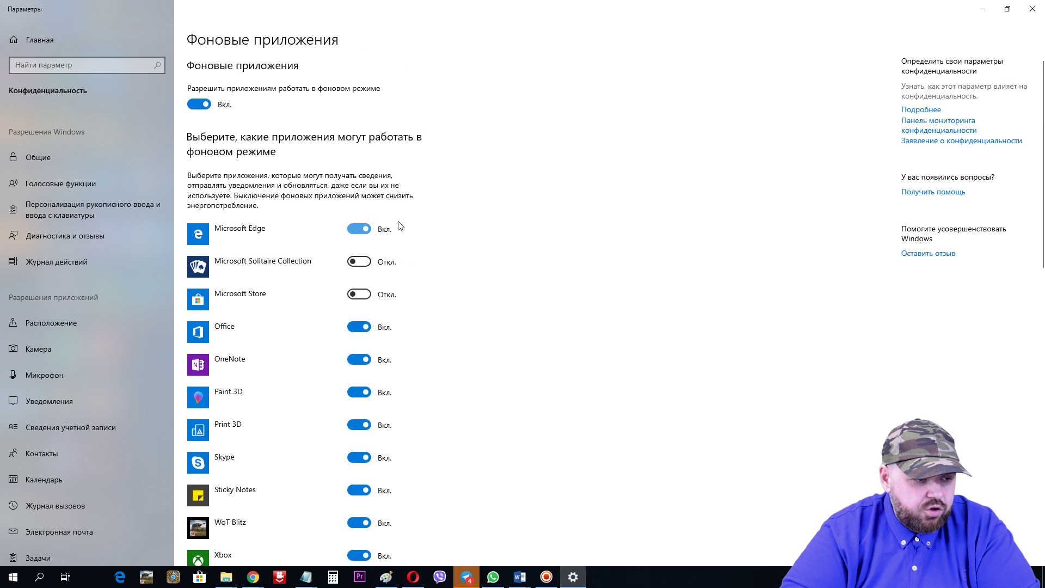
click(356, 228)
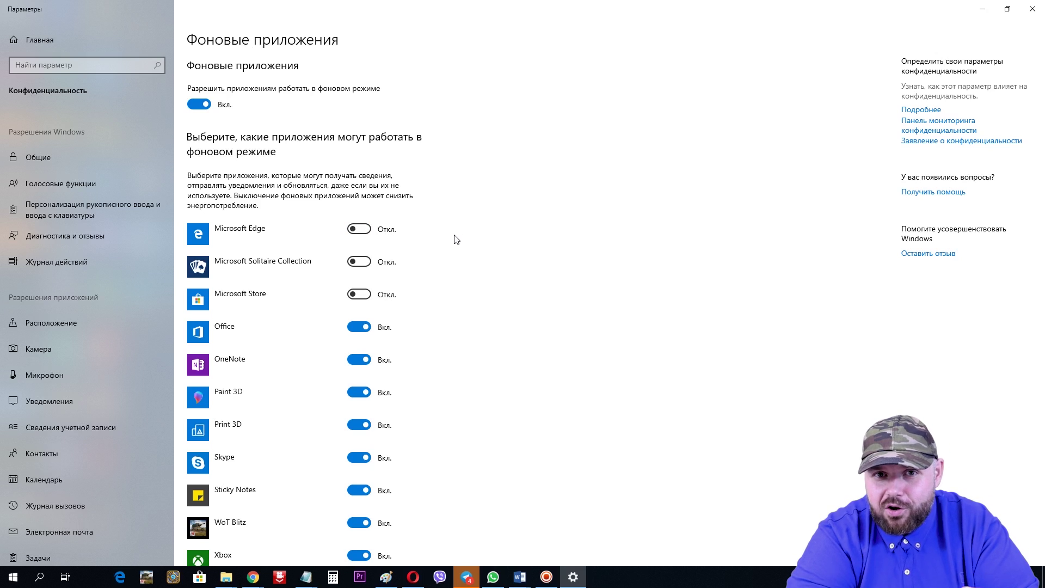
Step: Turn off background activity for OneNote, Paint 3D and Print 3D
scroll(456, 240, down, 3)
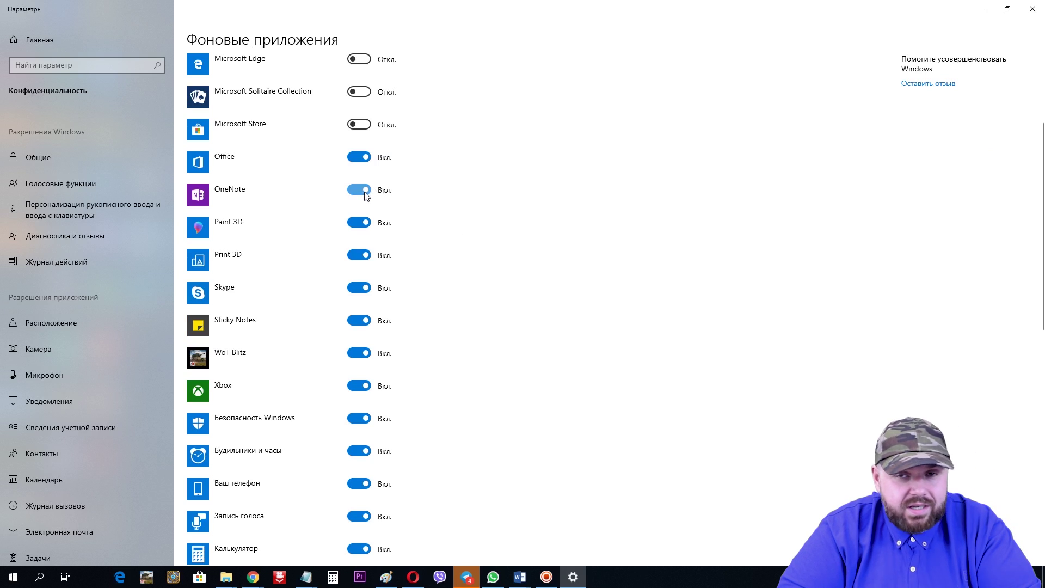
click(359, 193)
scroll(408, 210, down, 3)
scroll(501, 221, up, 1)
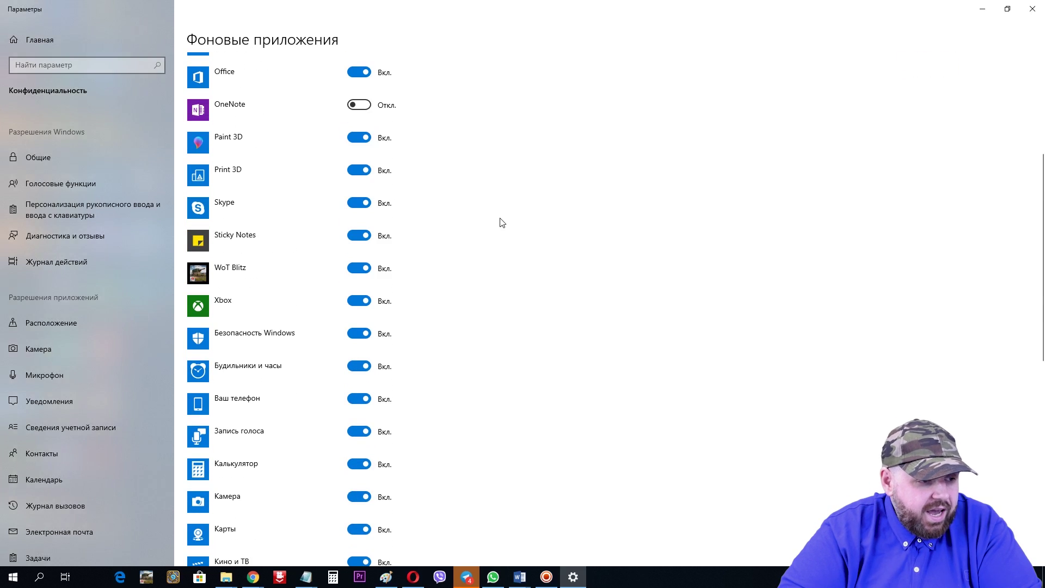
click(358, 140)
click(359, 171)
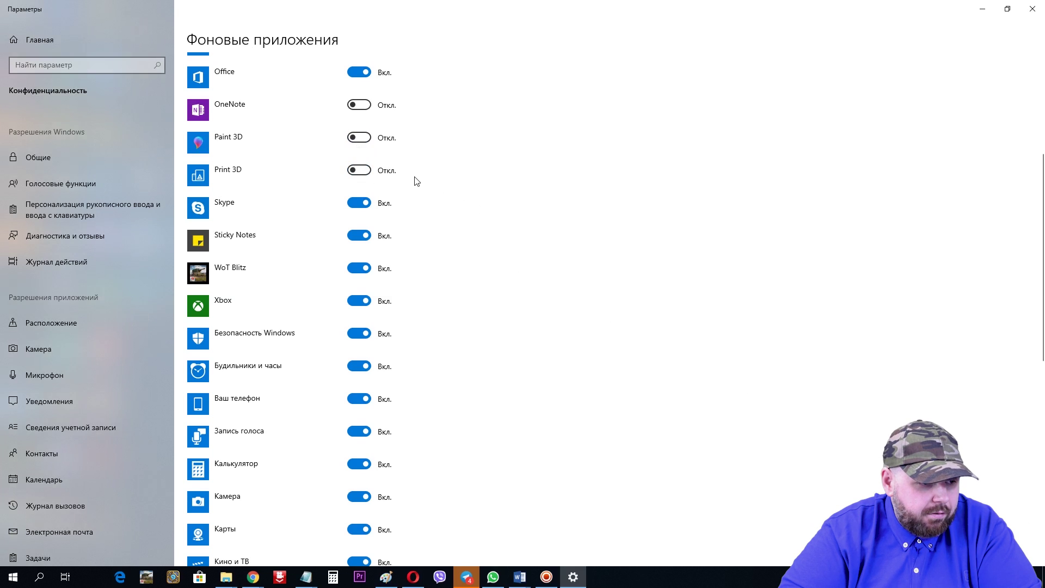
Step: Turn off background activity for WoT Blitz and Xbox
scroll(413, 180, down, 2)
scroll(400, 175, down, 2)
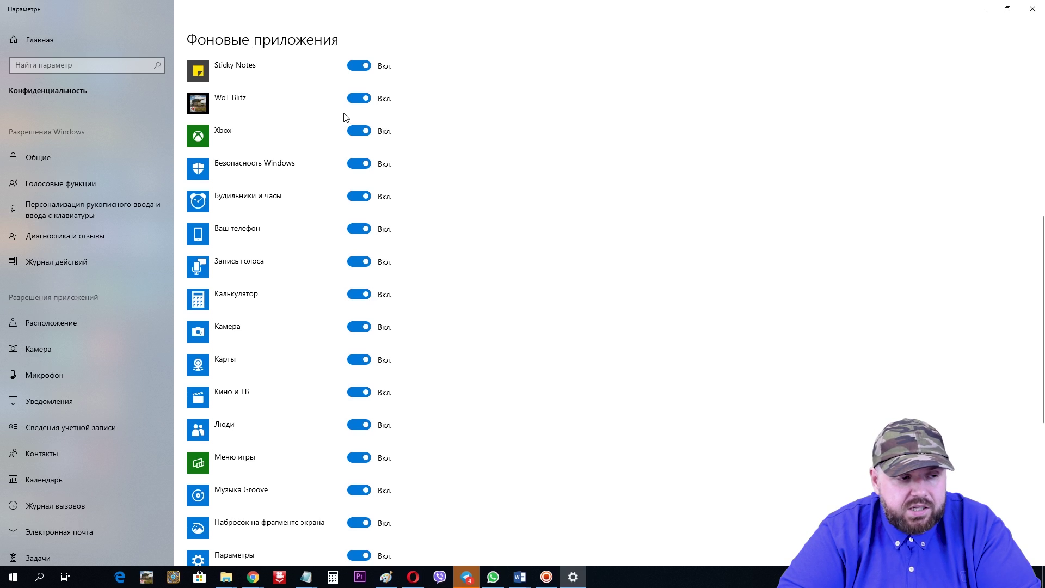
click(357, 101)
click(366, 133)
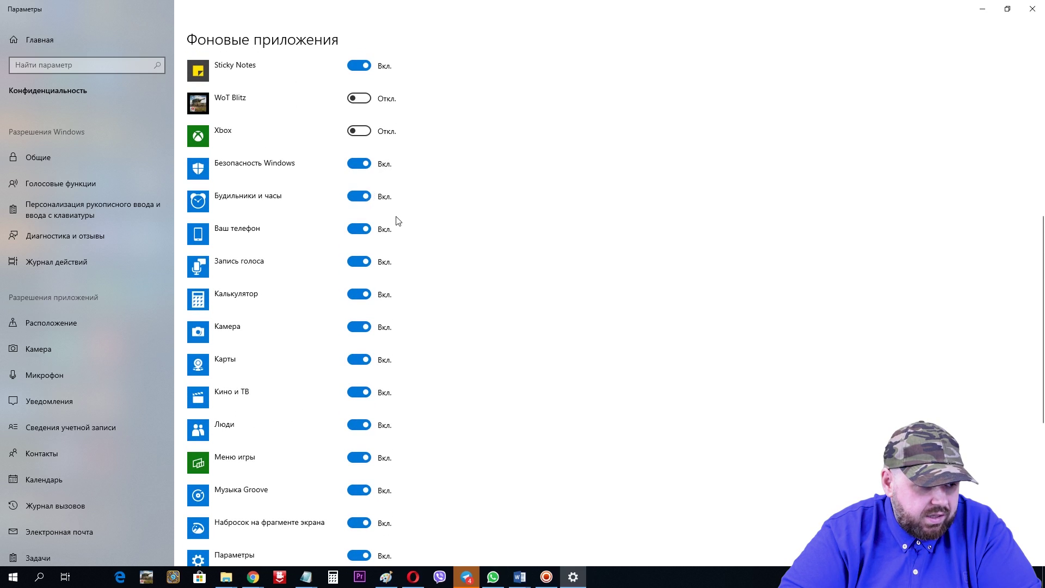
Step: Turn off background activity for Ваш телефон and Запись голоса
scroll(398, 220, down, 2)
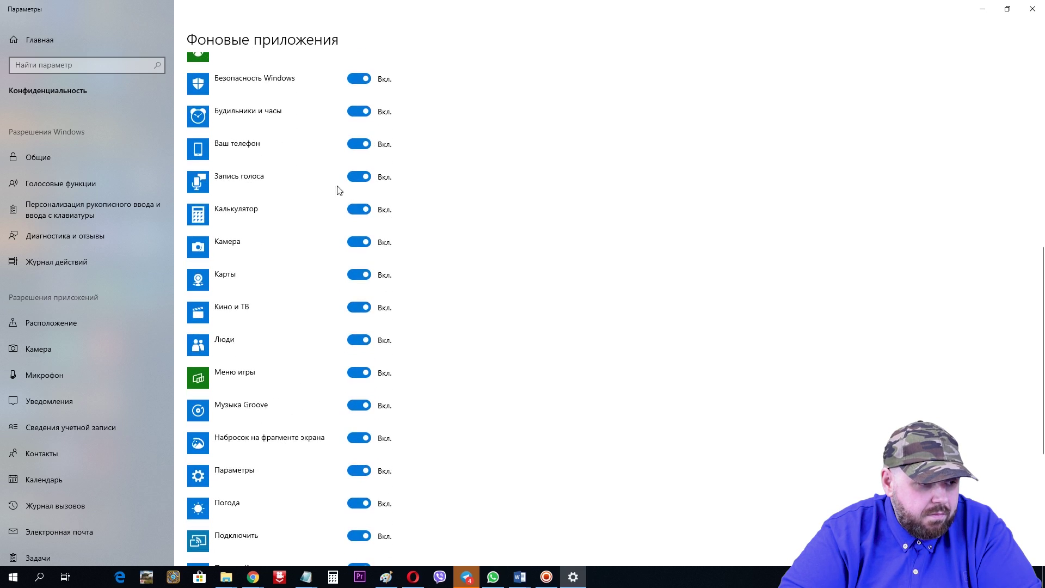
click(358, 154)
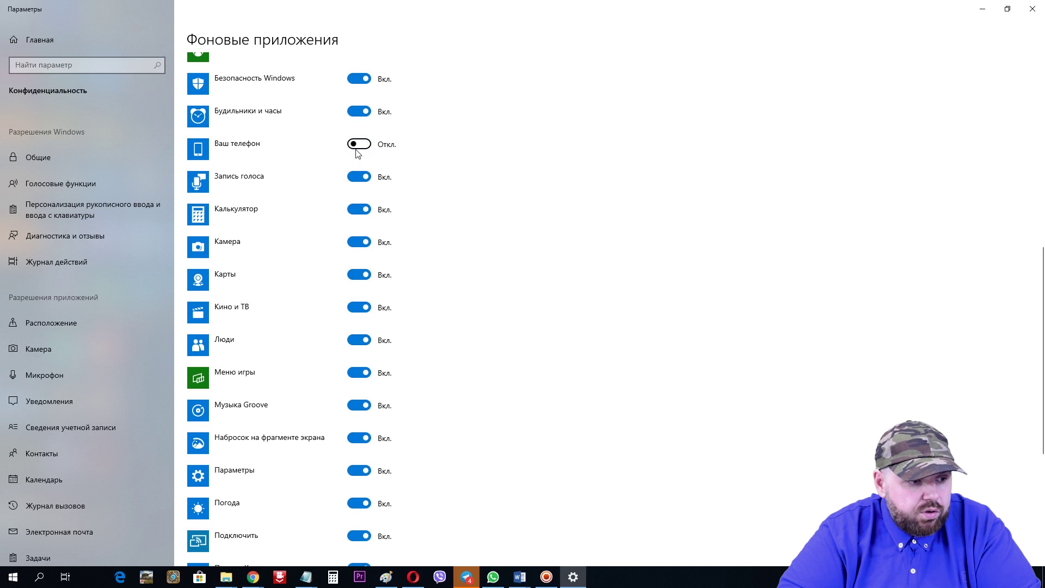
click(359, 176)
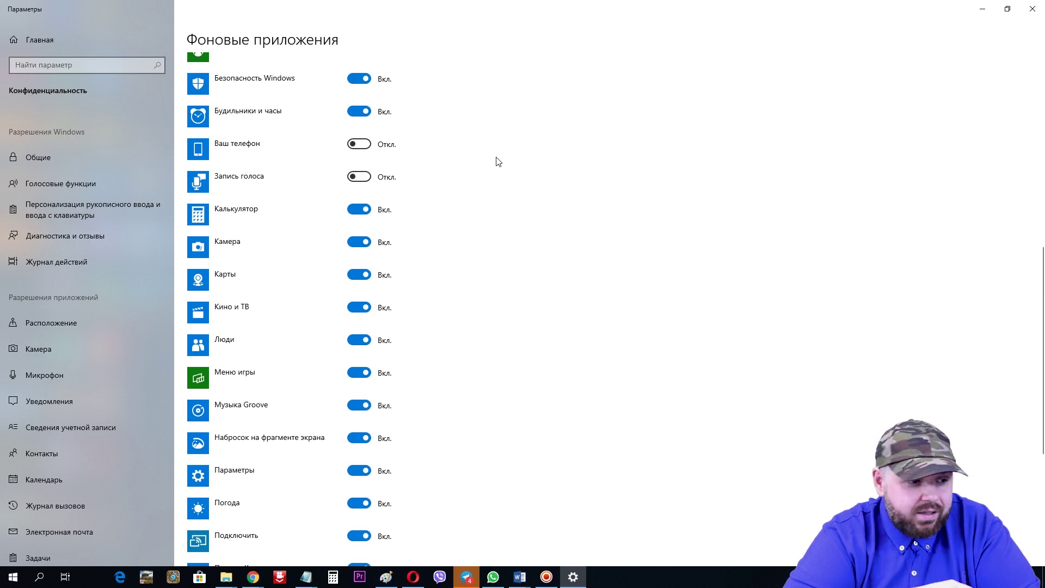
Step: Turn off background activity for Карты, Кино и ТВ and Люди
scroll(497, 161, down, 2)
click(359, 190)
scroll(380, 207, down, 2)
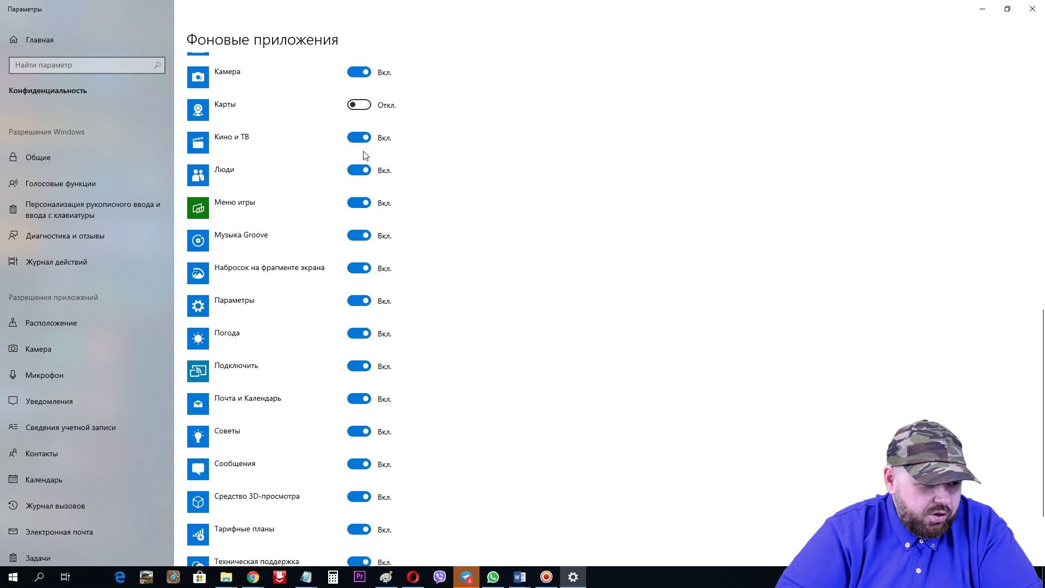
click(364, 139)
click(362, 171)
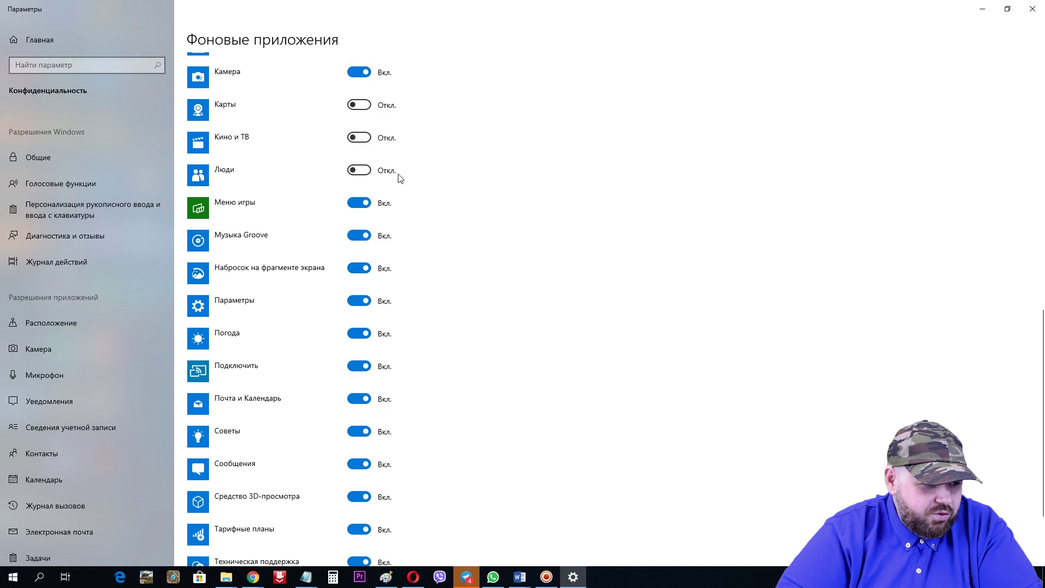
Step: Turn off background activity for Меню игры and Погода
scroll(381, 169, down, 2)
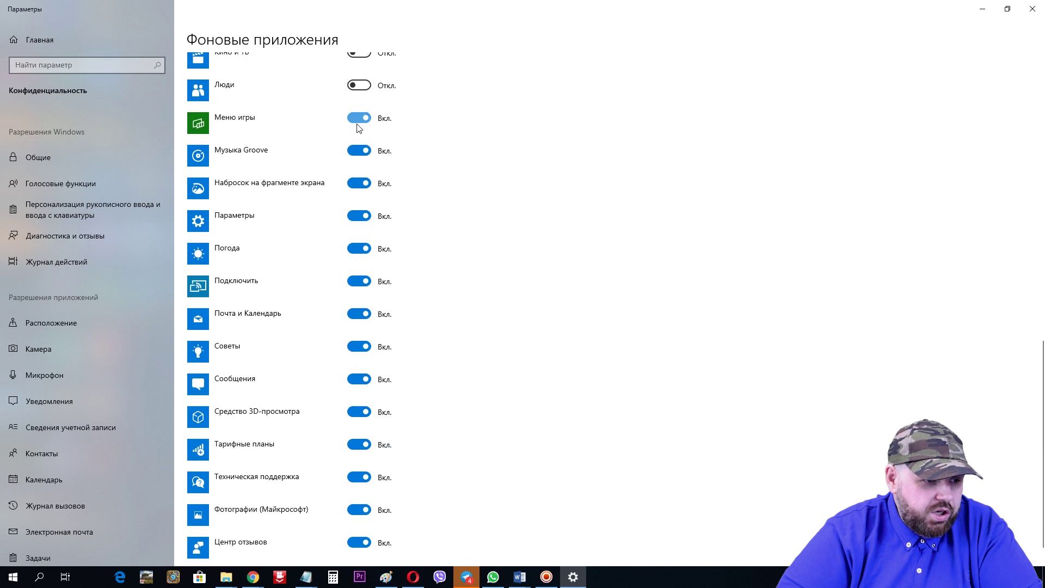
click(359, 123)
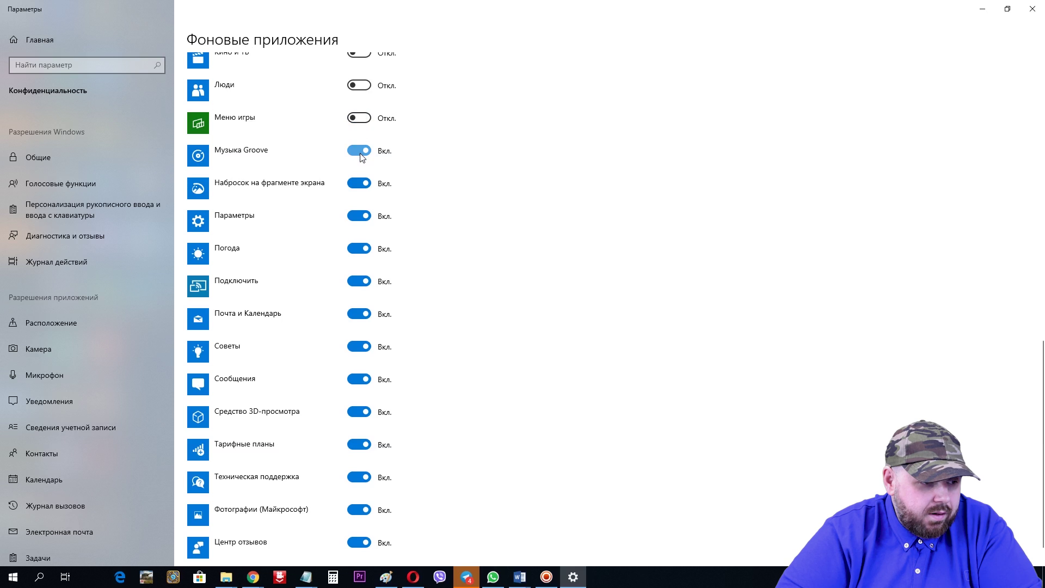
scroll(397, 185, down, 1)
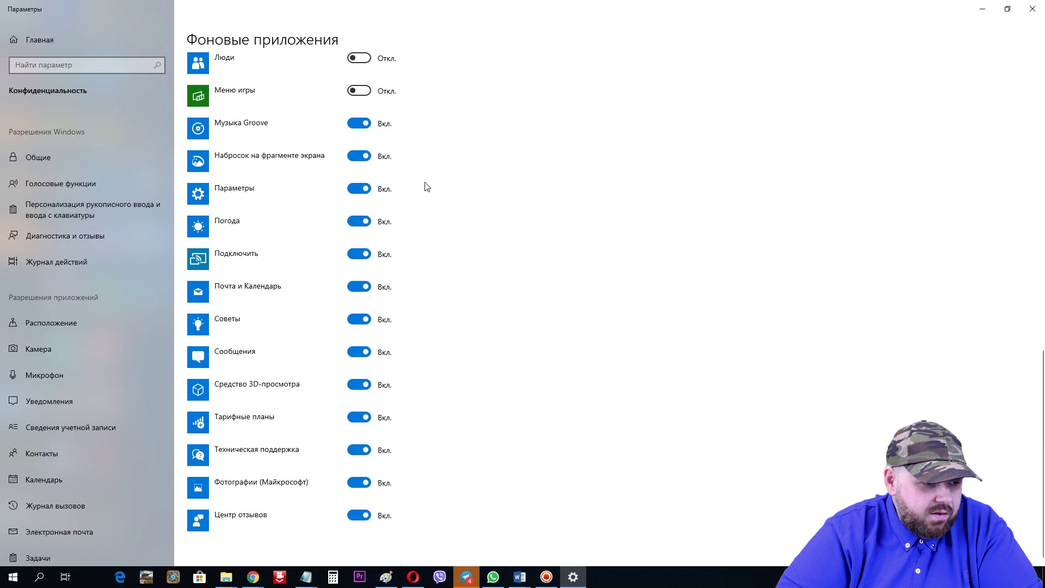
click(367, 225)
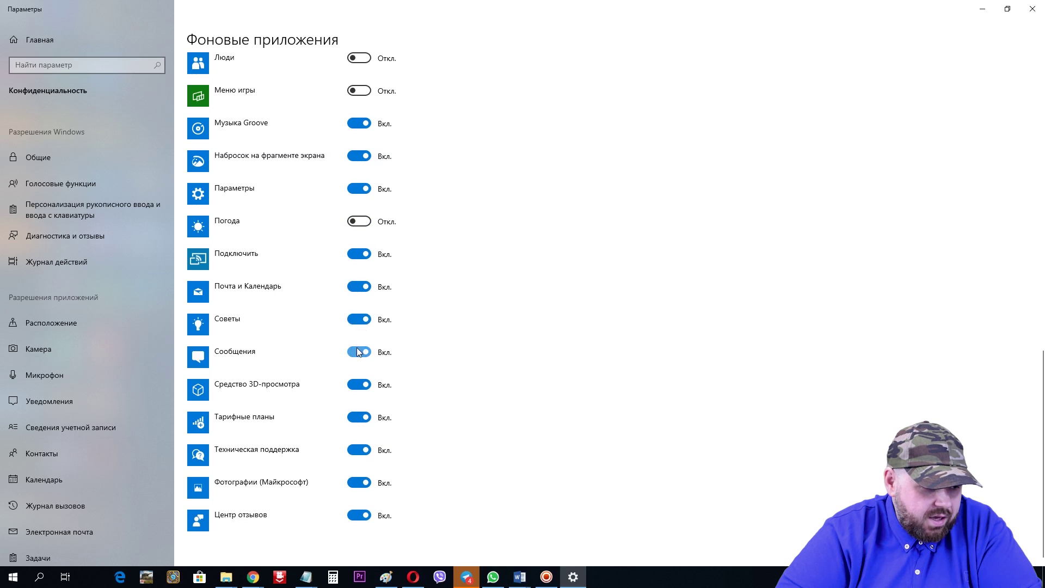
Step: Turn off background activity for Средство 3D-просмотра, Тарифные планы, Техническая поддержка and Центр отзывов
click(361, 385)
click(359, 419)
click(365, 456)
click(383, 515)
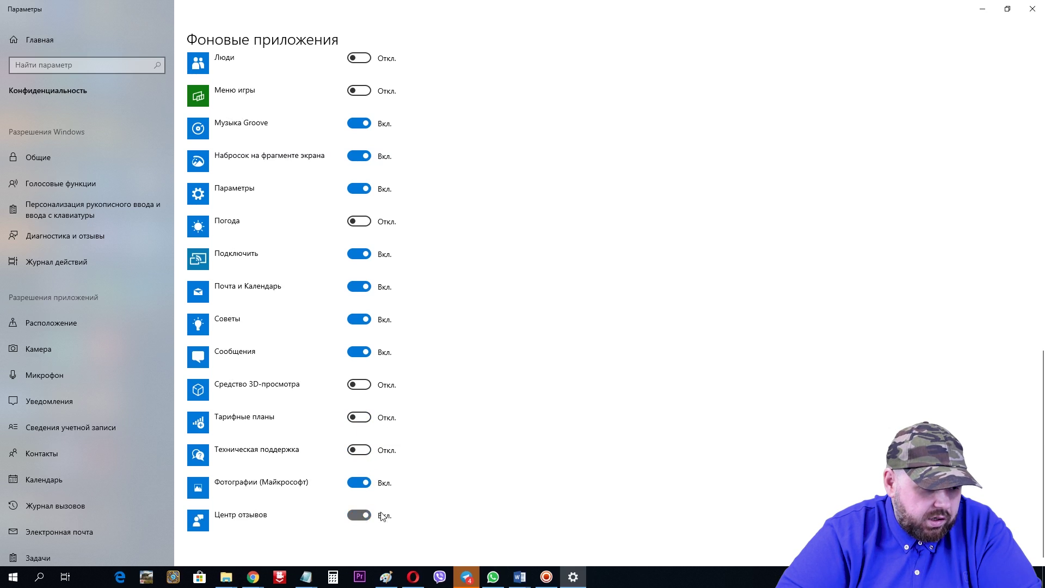
Step: Disable the overall permission for apps to run in the background, check the app list and close the settings window
scroll(492, 457, up, 10)
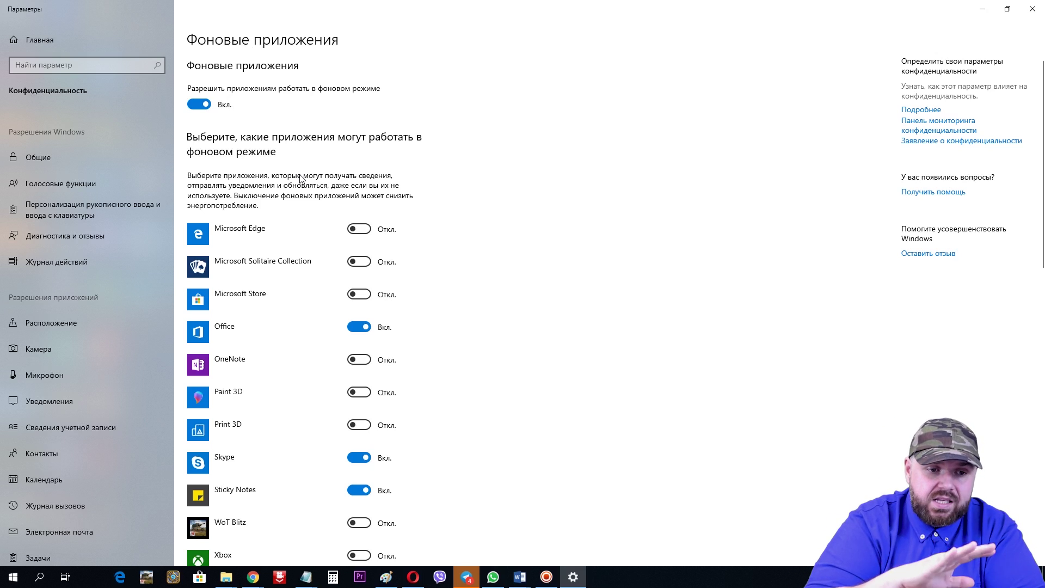
click(210, 108)
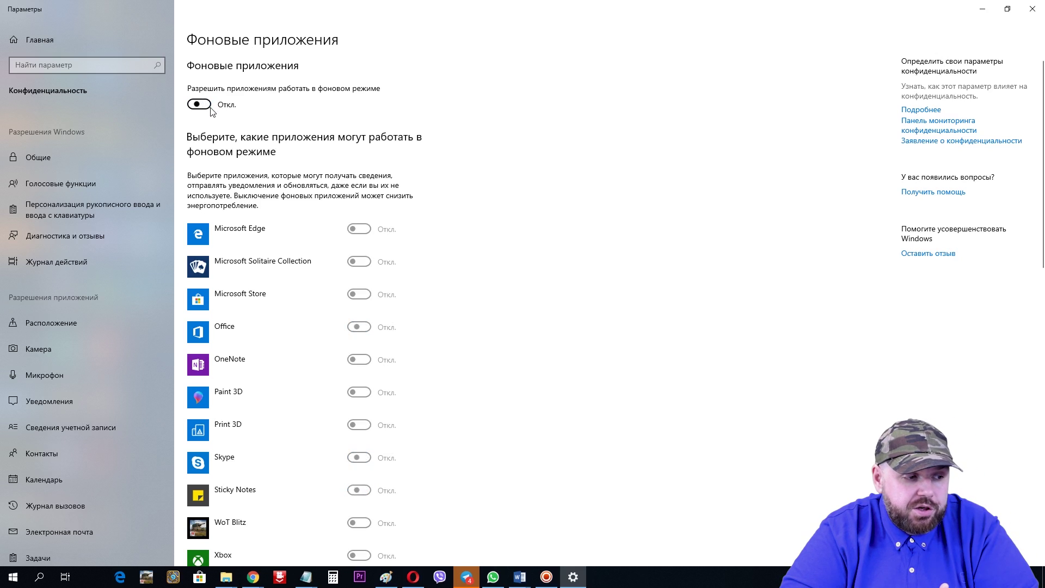
scroll(292, 121, down, 10)
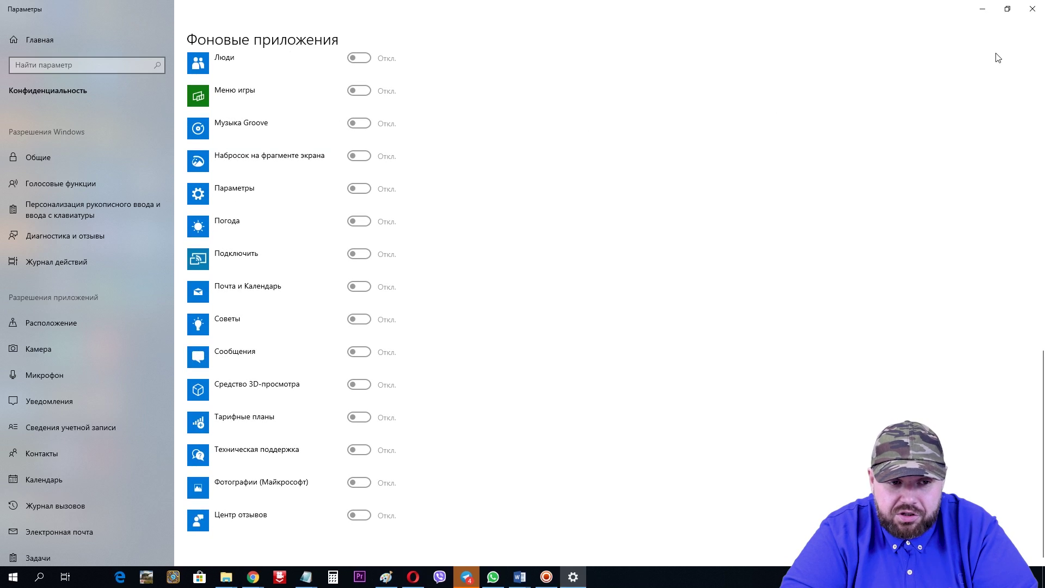
click(1033, 8)
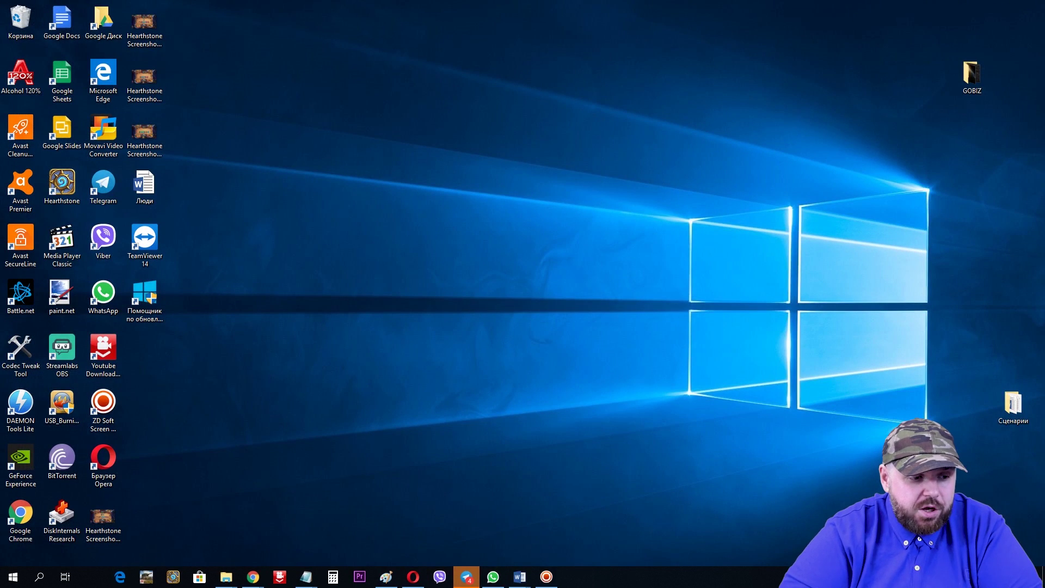
Step: Open Task Manager and look through the full list of running processes and their resource usage
key(ctrl+shift+Escape)
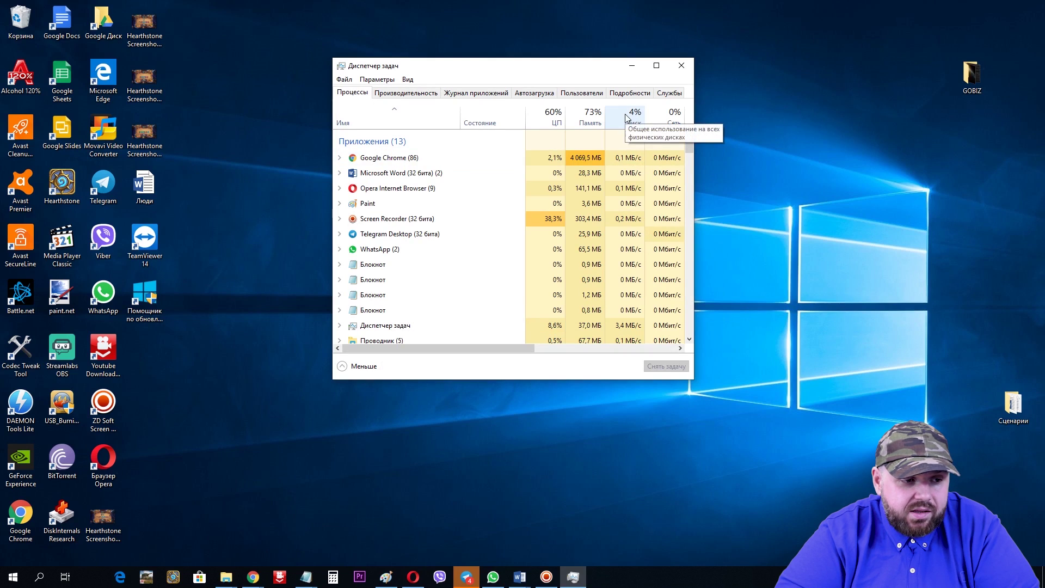
scroll(596, 172, down, 7)
scroll(595, 174, down, 12)
scroll(571, 162, up, 20)
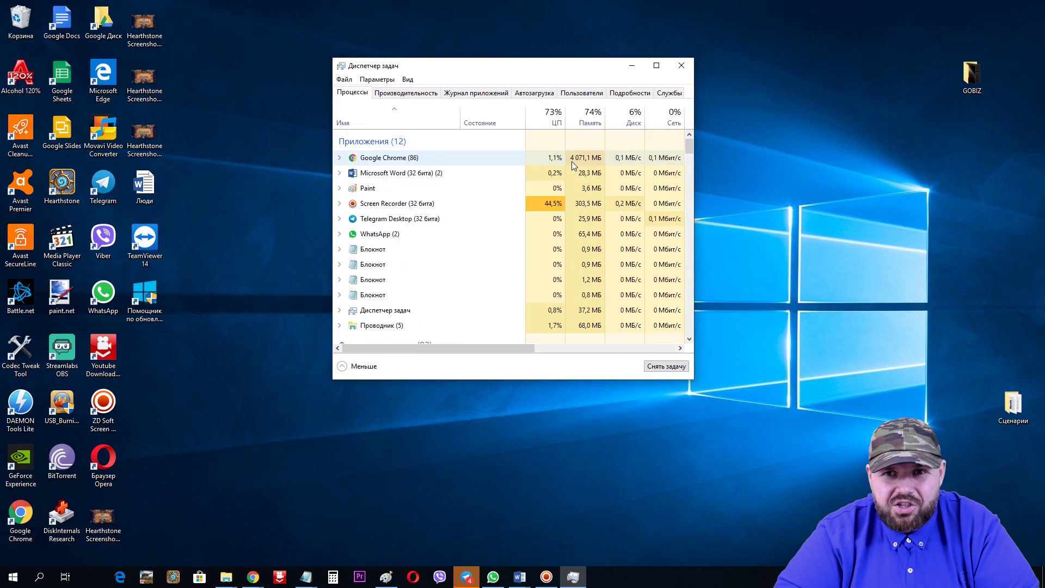